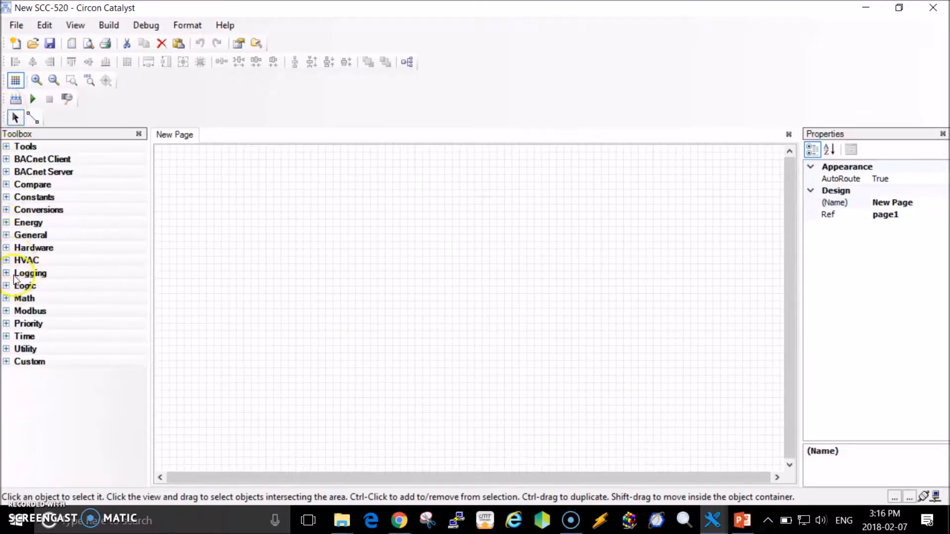
Add a hardware digital output block near the page's upper-left corner and name it "Fan OnOff"
{"action": "left_click", "coordinate": [23, 250]}
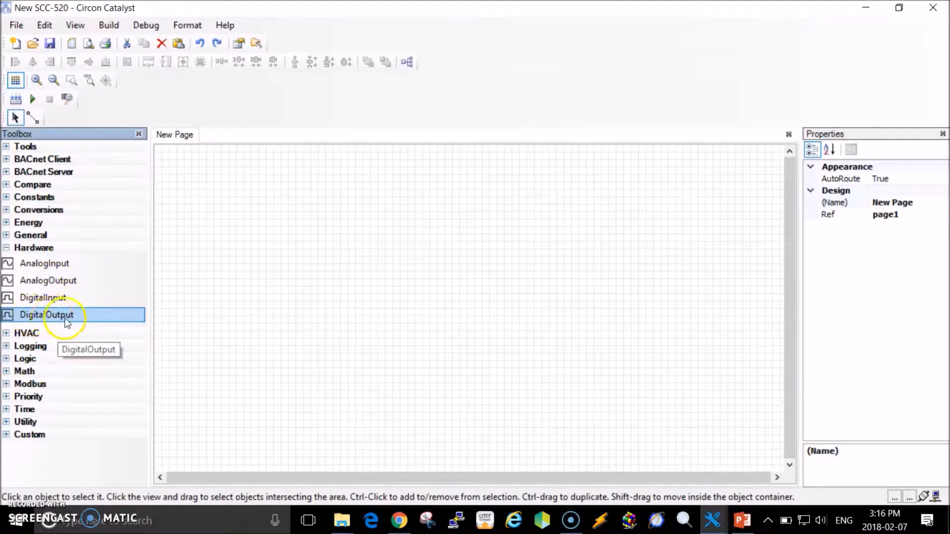
{"action": "left_click_drag", "start_coordinate": [48, 314], "coordinate": [217, 186]}
{"action": "left_click", "coordinate": [275, 274]}
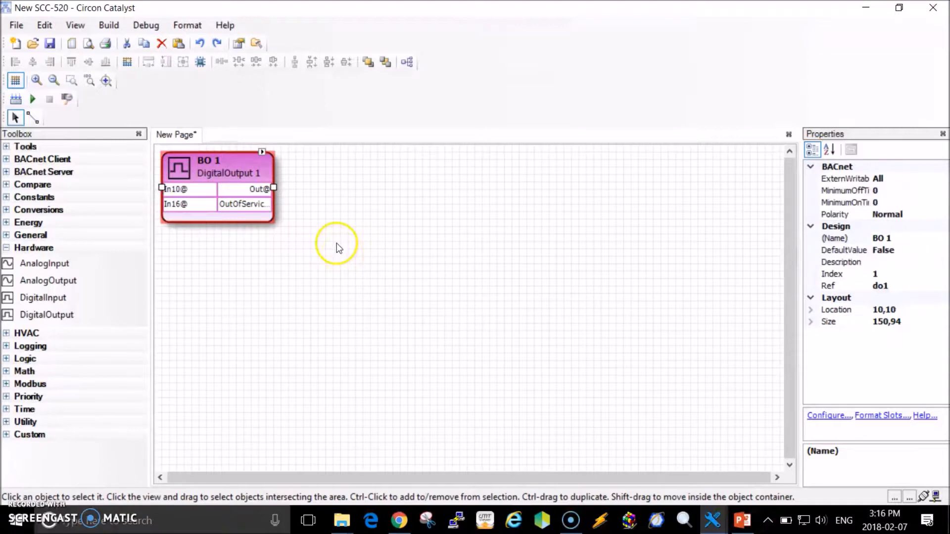
{"action": "left_click", "coordinate": [894, 238]}
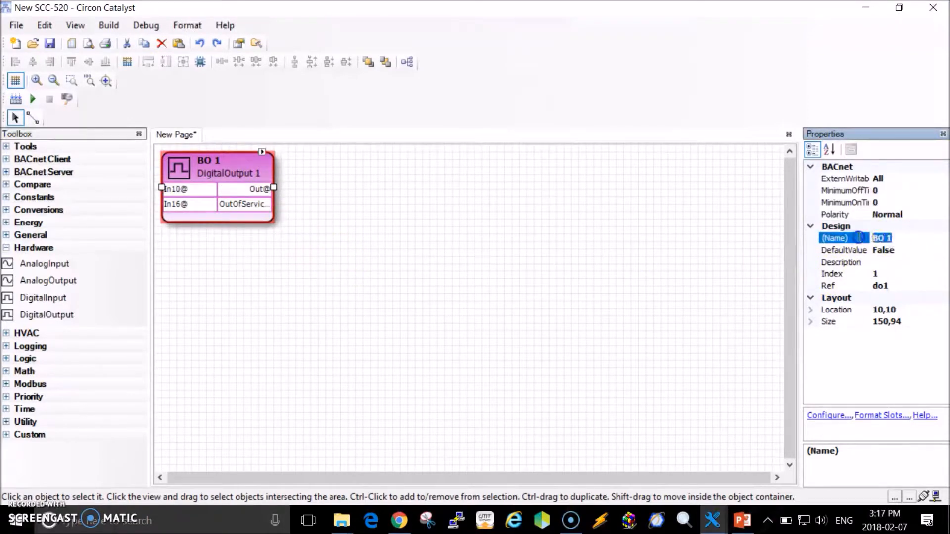
{"action": "type", "text": "Fan OnOff"}
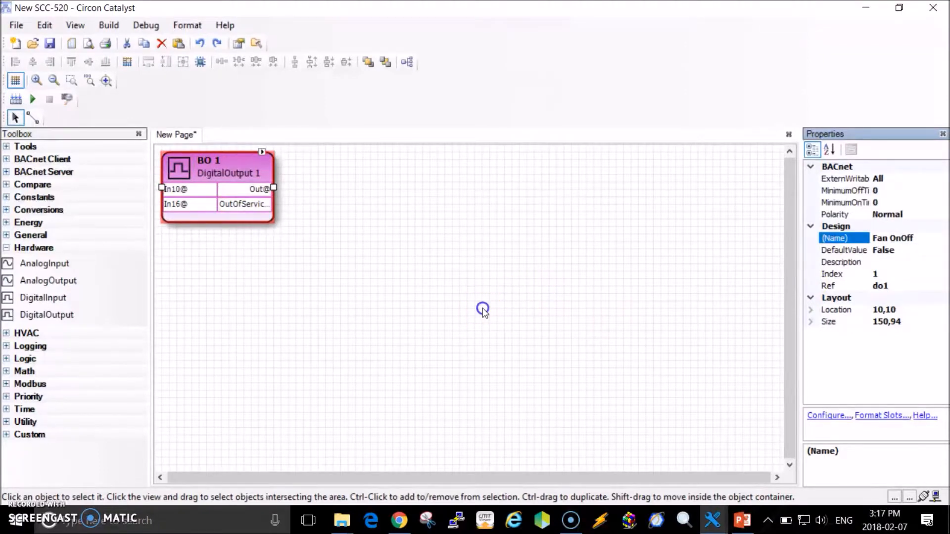
{"action": "left_click", "coordinate": [255, 269]}
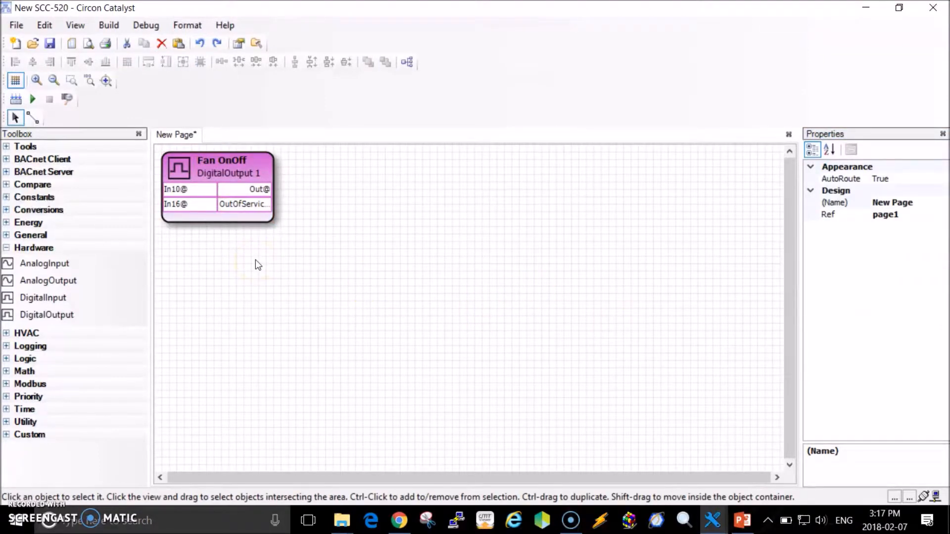
Examine the Fan OnOff block's configuration options for normally closed contact and minimum on and off times, and close them without saving
{"action": "left_click", "coordinate": [234, 175]}
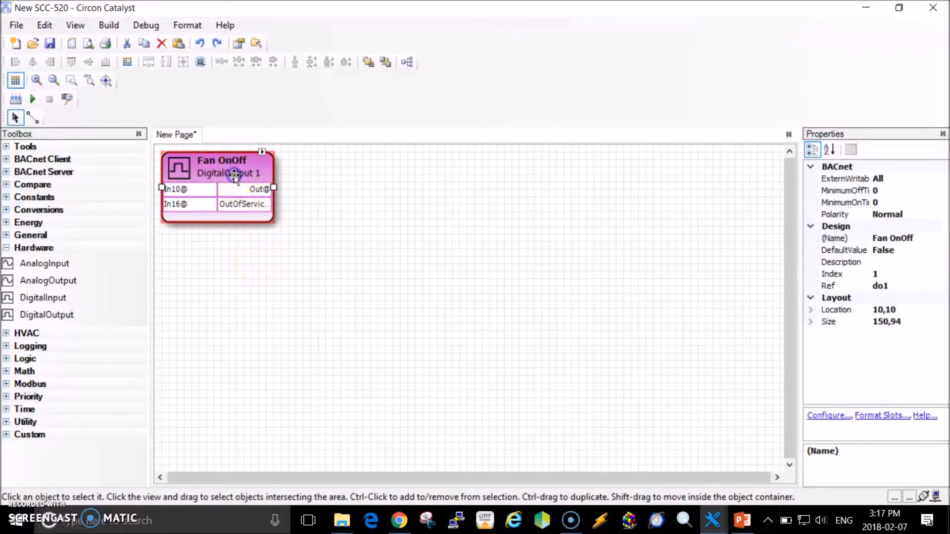
{"action": "left_click", "coordinate": [262, 154]}
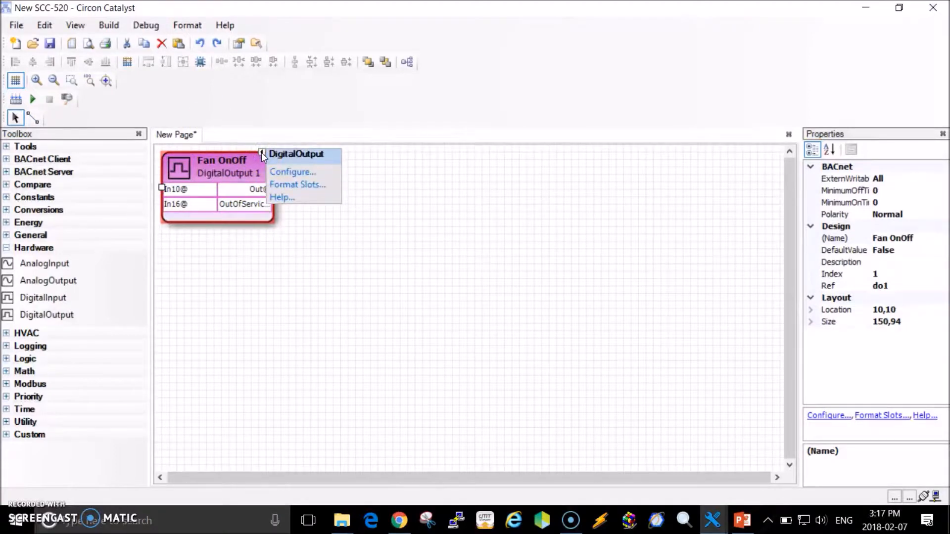
{"action": "left_click", "coordinate": [830, 419]}
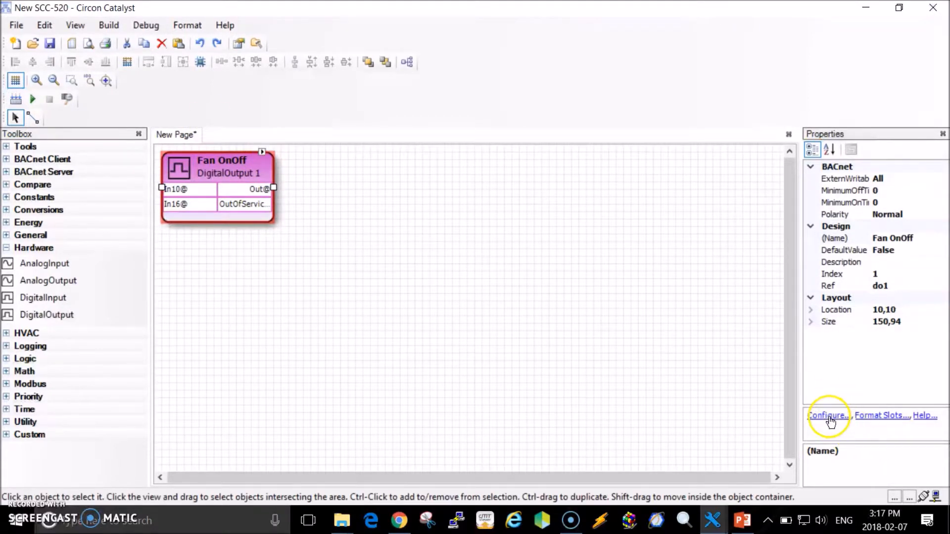
{"action": "left_click", "coordinate": [829, 419]}
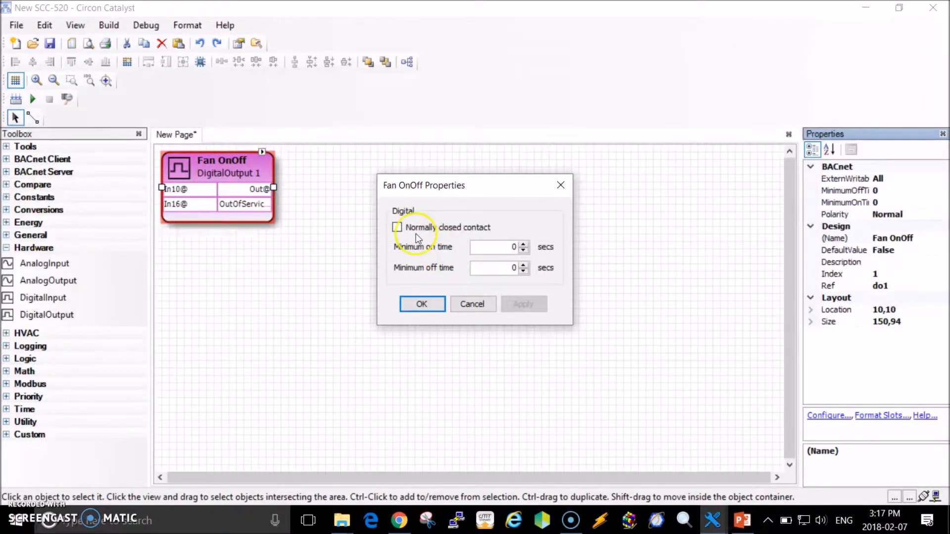
{"action": "left_click", "coordinate": [460, 277]}
{"action": "left_click", "coordinate": [398, 230]}
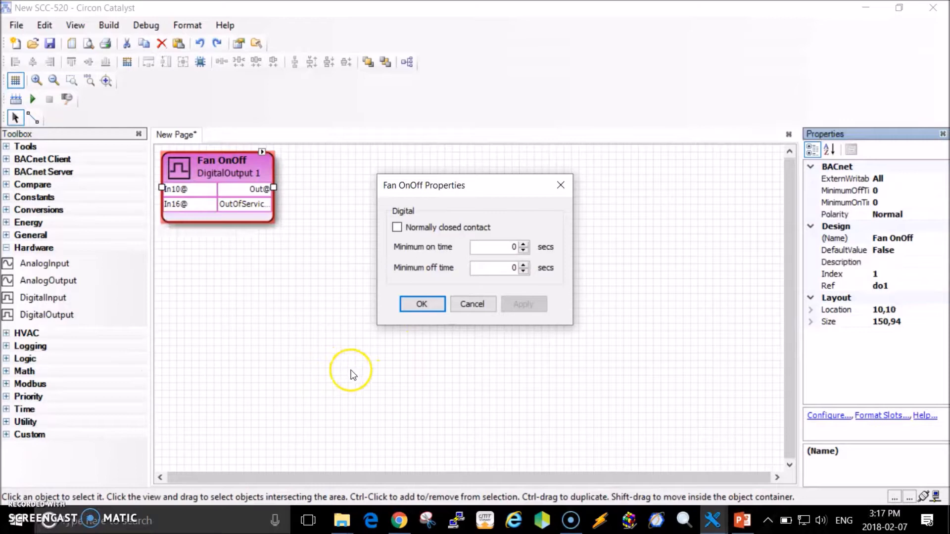
{"action": "left_click", "coordinate": [523, 271]}
{"action": "left_click", "coordinate": [475, 305]}
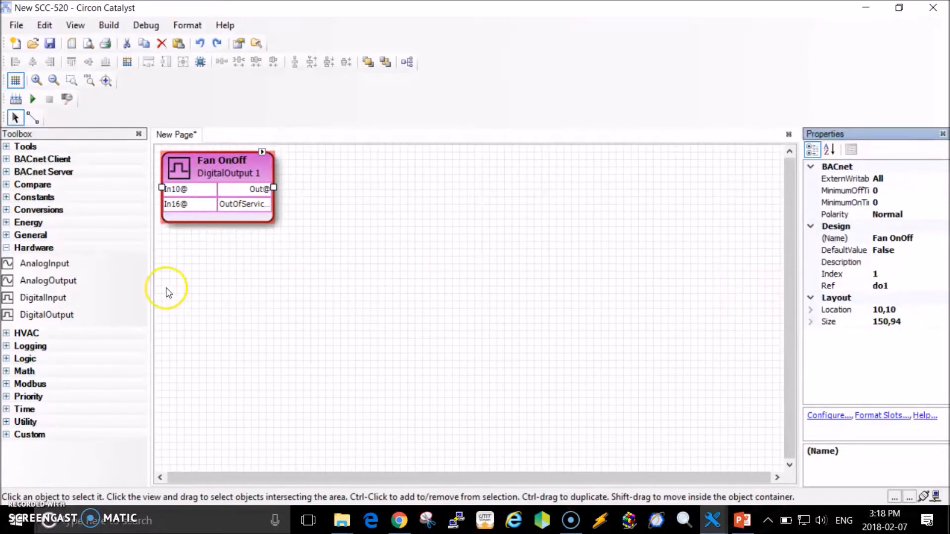
Add a second digital output beside Fan OnOff, and below Fan OnOff an analog output named "Valve"
{"action": "left_click_drag", "start_coordinate": [59, 318], "coordinate": [346, 189]}
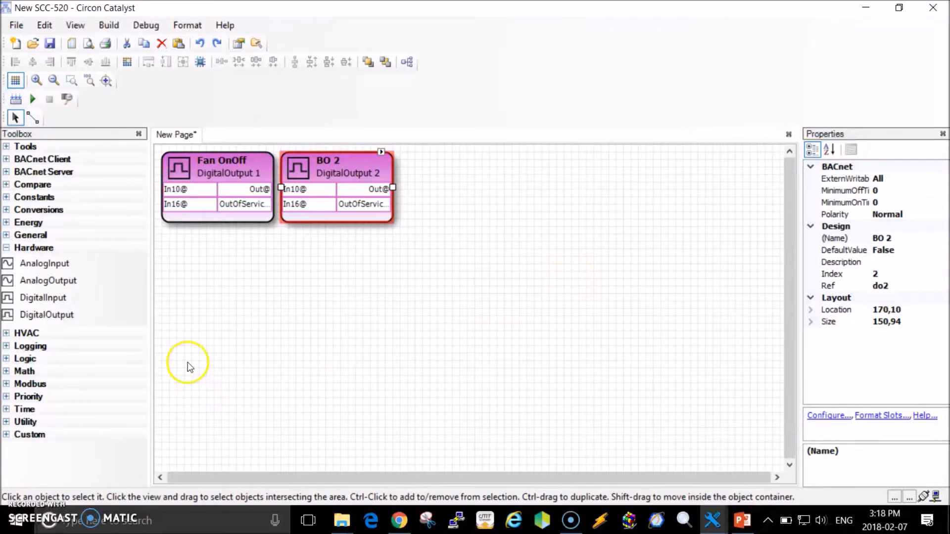
{"action": "left_click_drag", "start_coordinate": [57, 281], "coordinate": [240, 291]}
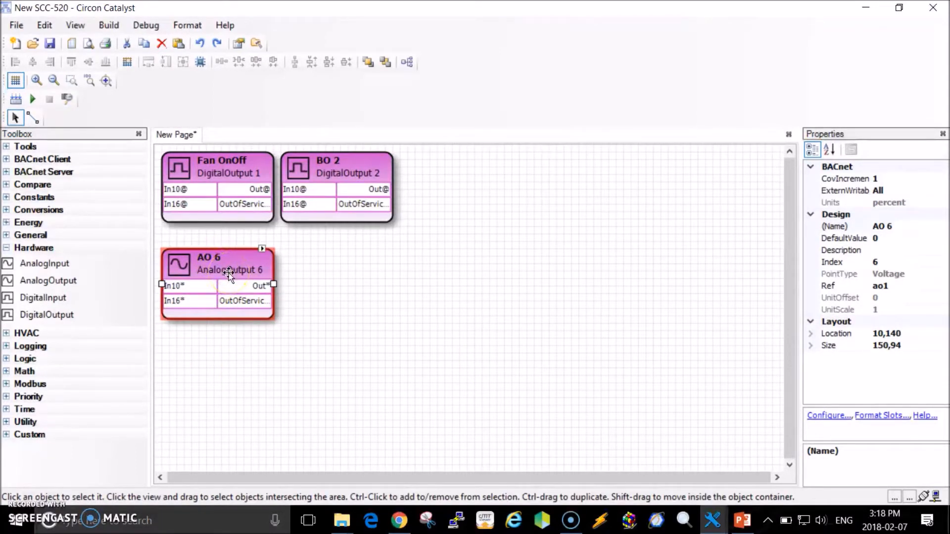
{"action": "left_click", "coordinate": [901, 229]}
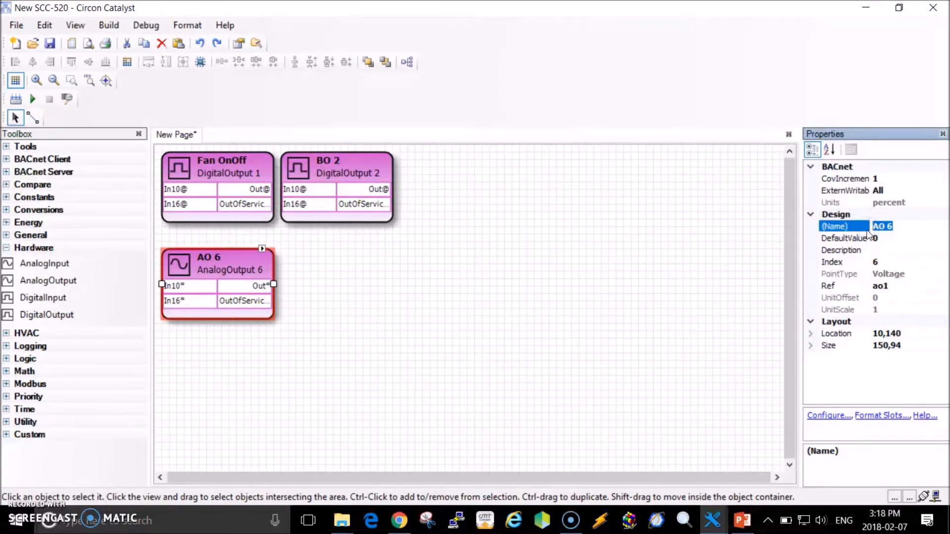
{"action": "type", "text": "Valve"}
{"action": "left_click", "coordinate": [387, 231]}
Try a custom voltage scaling in the Valve configuration, with 2 volts at 0% and 7 volts at 100%
{"action": "left_click", "coordinate": [246, 292]}
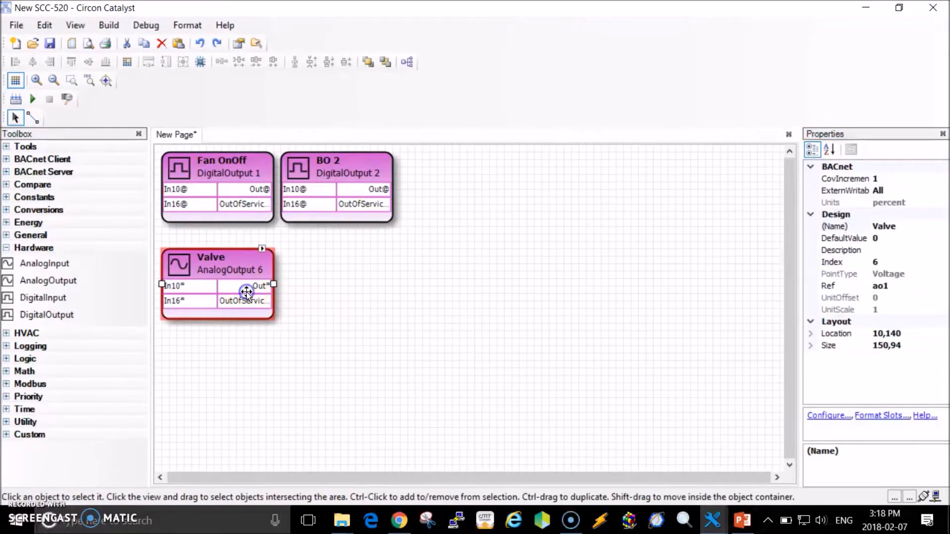
{"action": "left_click", "coordinate": [830, 416]}
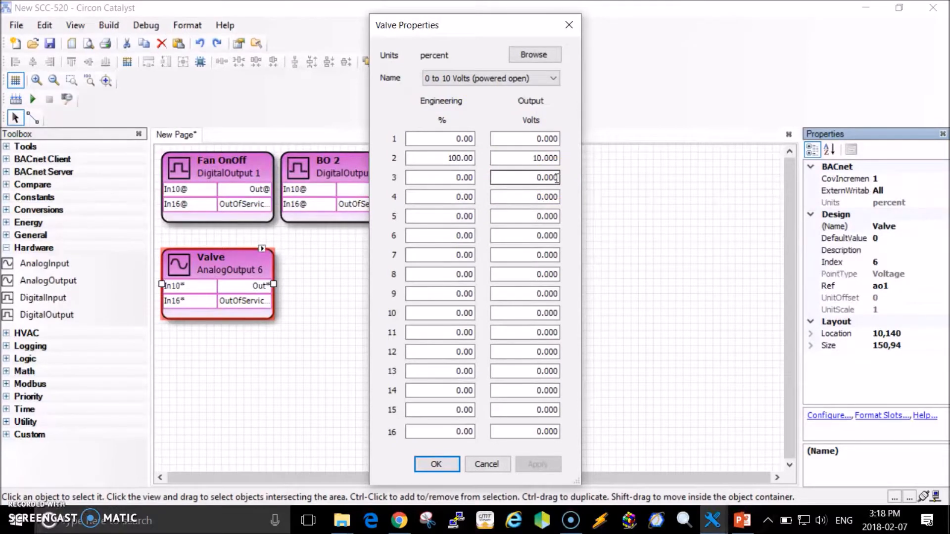
{"action": "left_click", "coordinate": [539, 157]}
{"action": "left_click_drag", "start_coordinate": [543, 138], "coordinate": [534, 137]}
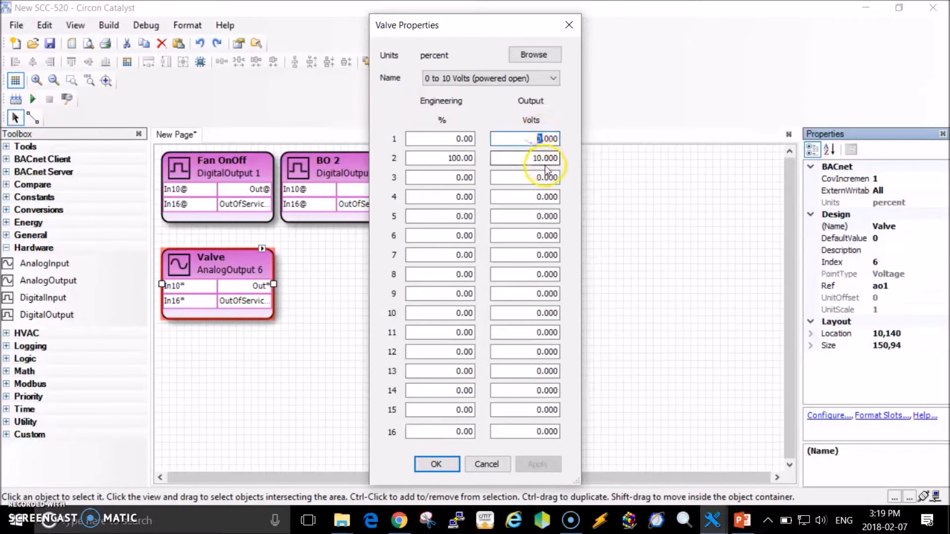
{"action": "type", "text": "2"}
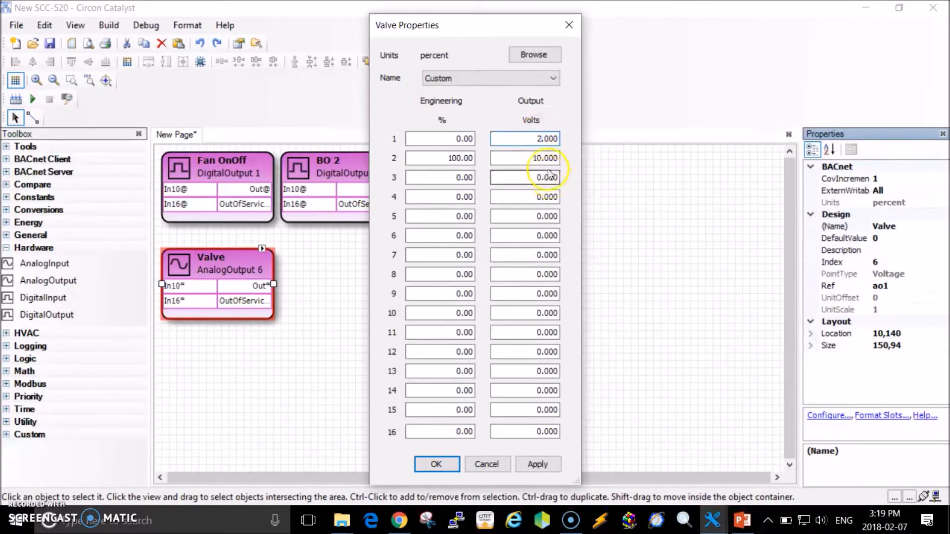
{"action": "left_click_drag", "start_coordinate": [543, 158], "coordinate": [527, 158]}
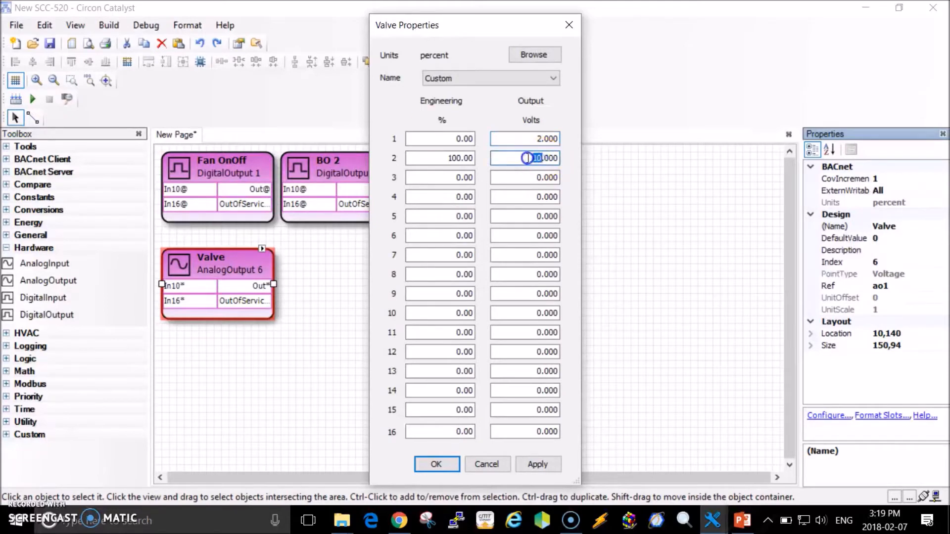
{"action": "type", "text": "7"}
{"action": "left_click", "coordinate": [522, 176]}
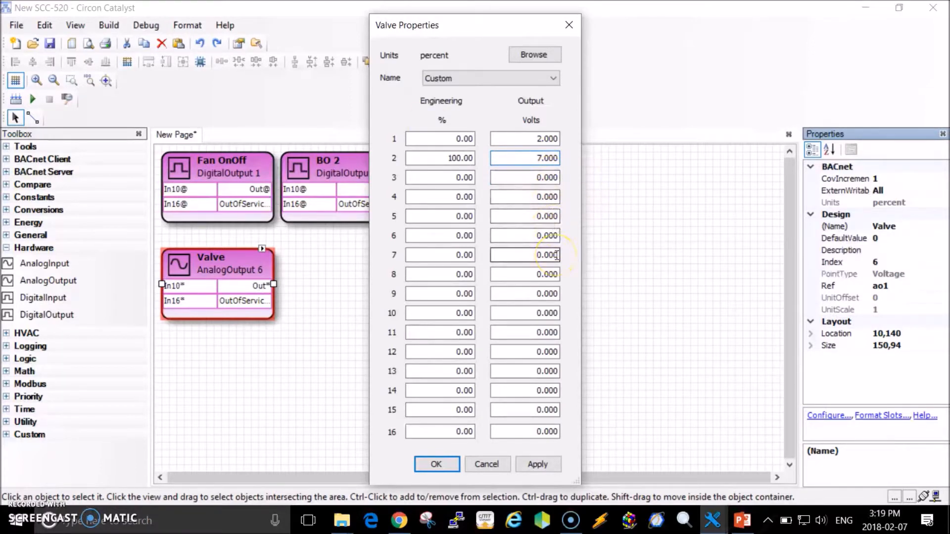
Try the Valve presets 0 to 10 Volts (powered open) and 10 to 0 Volts (powered closed), and discard the configuration changes
{"action": "left_click", "coordinate": [553, 80]}
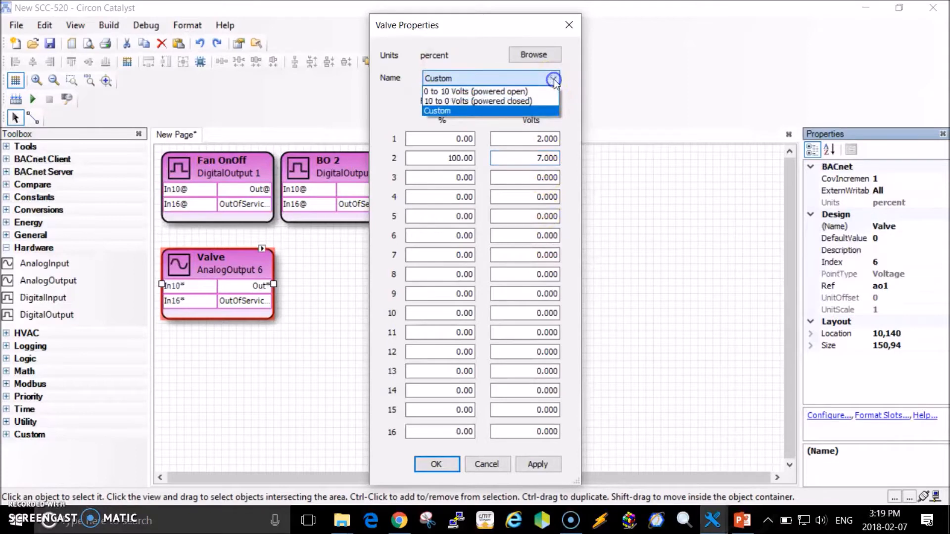
{"action": "left_click", "coordinate": [457, 92]}
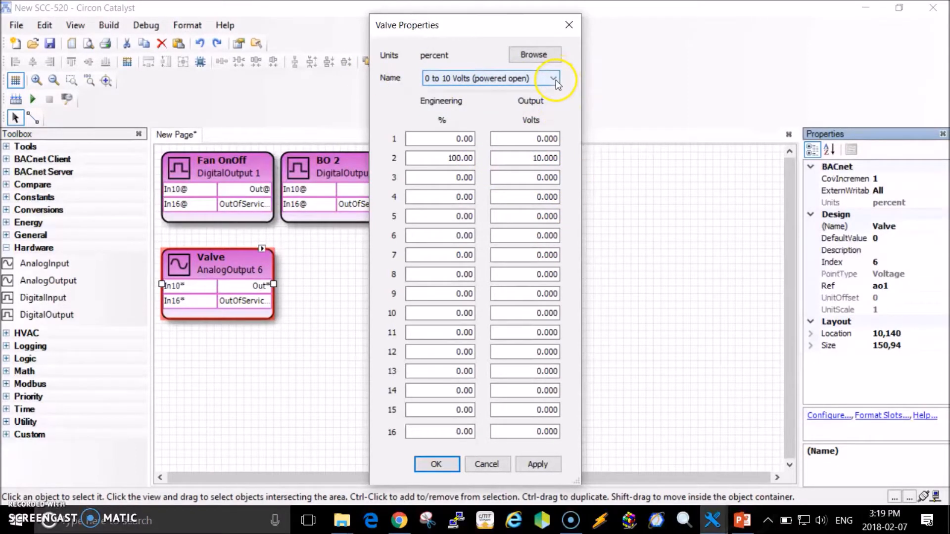
{"action": "left_click", "coordinate": [554, 80]}
{"action": "left_click", "coordinate": [501, 102]}
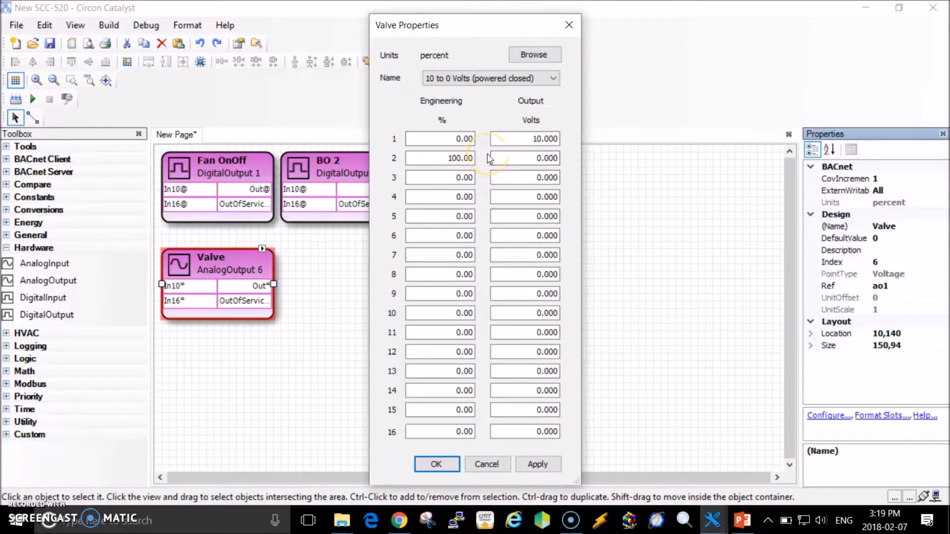
{"action": "left_click", "coordinate": [492, 467]}
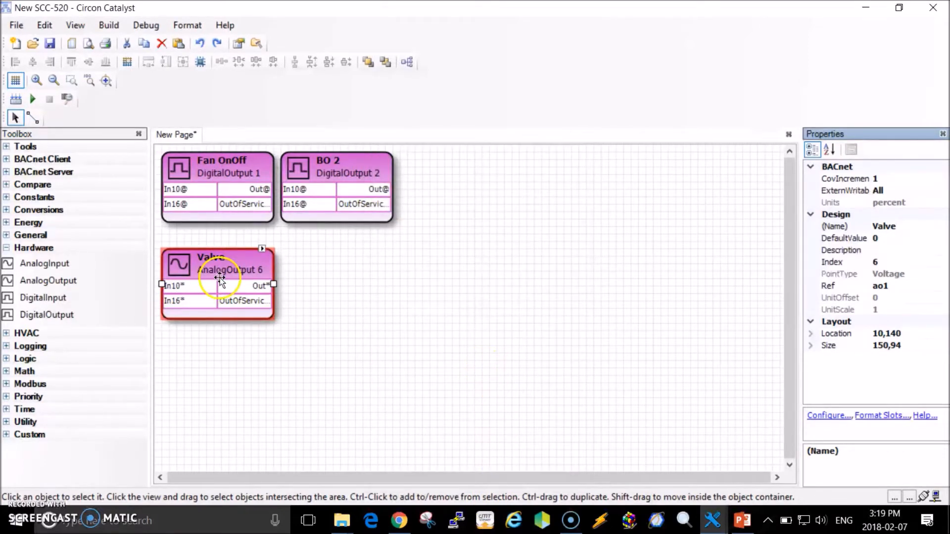